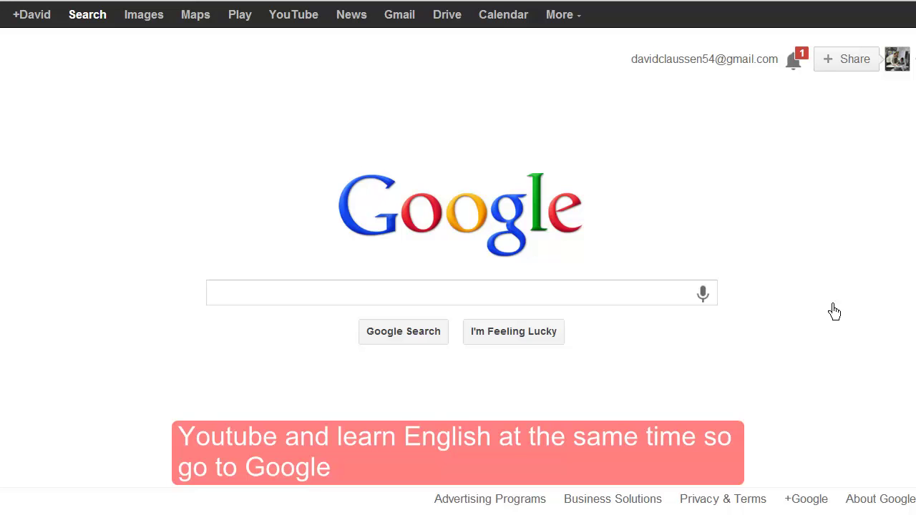
Search Google for 'free youtube downloader' so CNET's Free YouTube Downloader listing tops the results
left_click(286, 308)
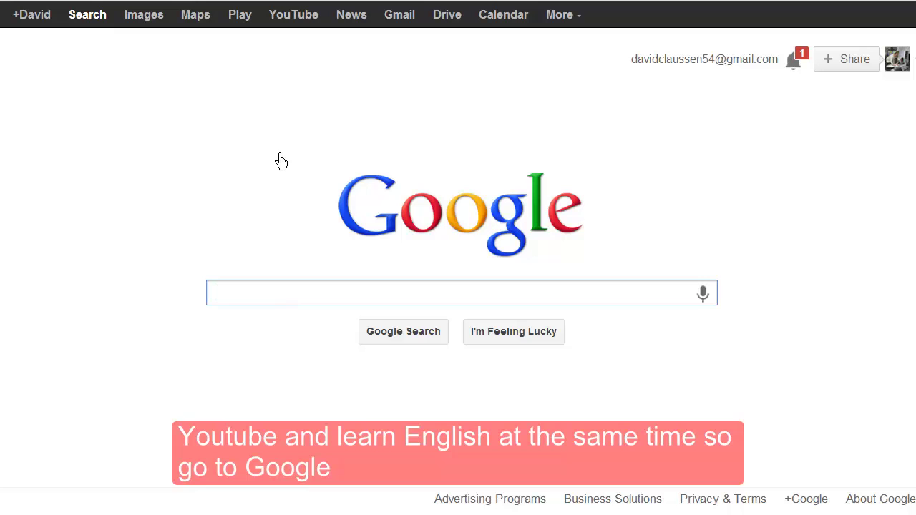
type("free")
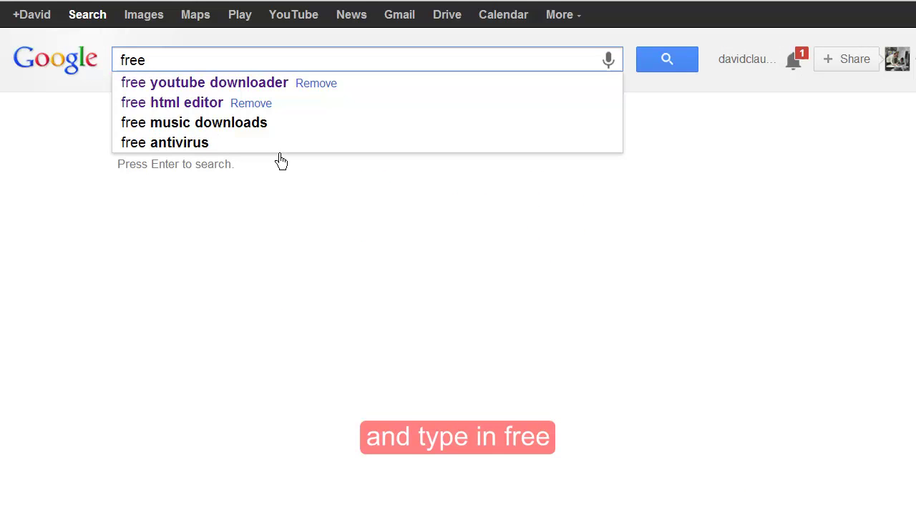
type(" youtube dowloader")
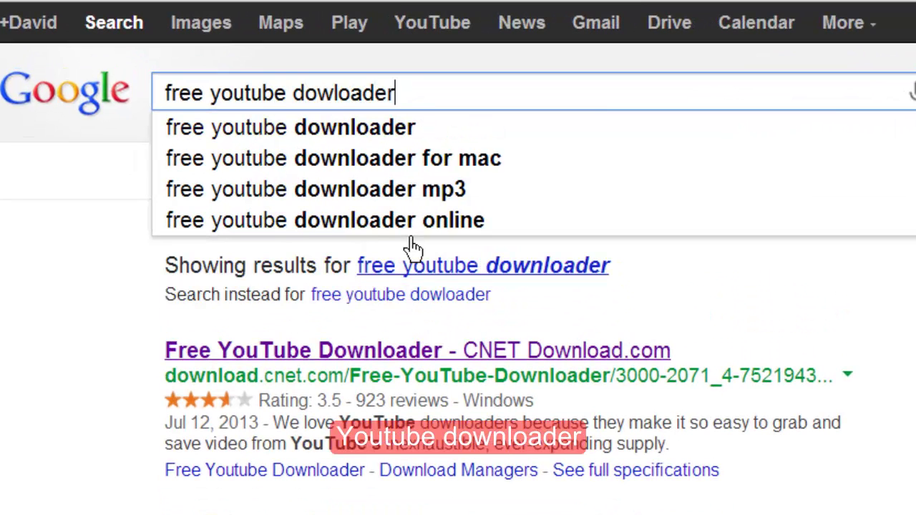
key("Return")
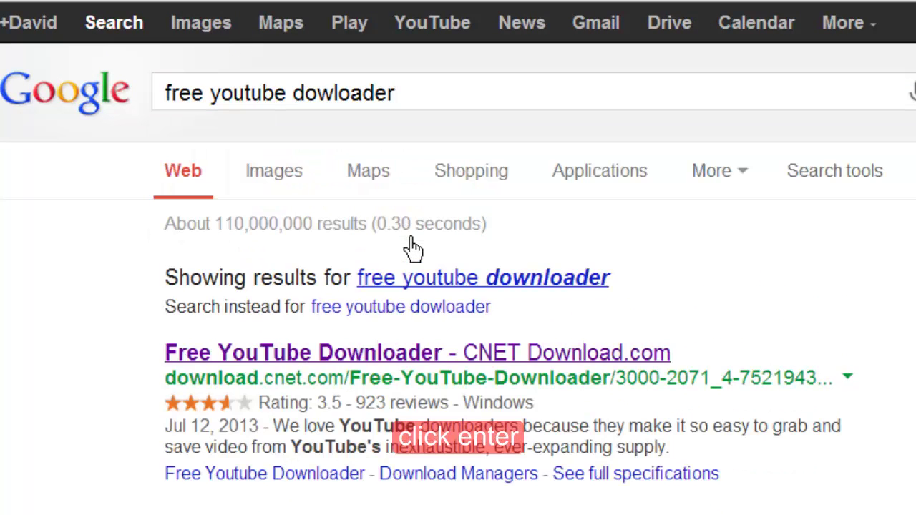
Open the CNET Download.com Free YouTube Downloader page and start downloading its installer
left_click(344, 371)
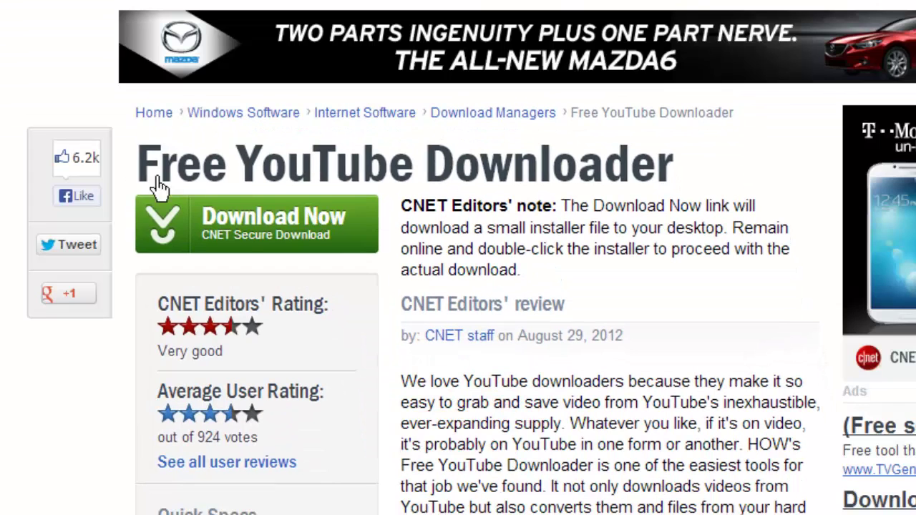
left_click_drag(156, 204, 479, 206)
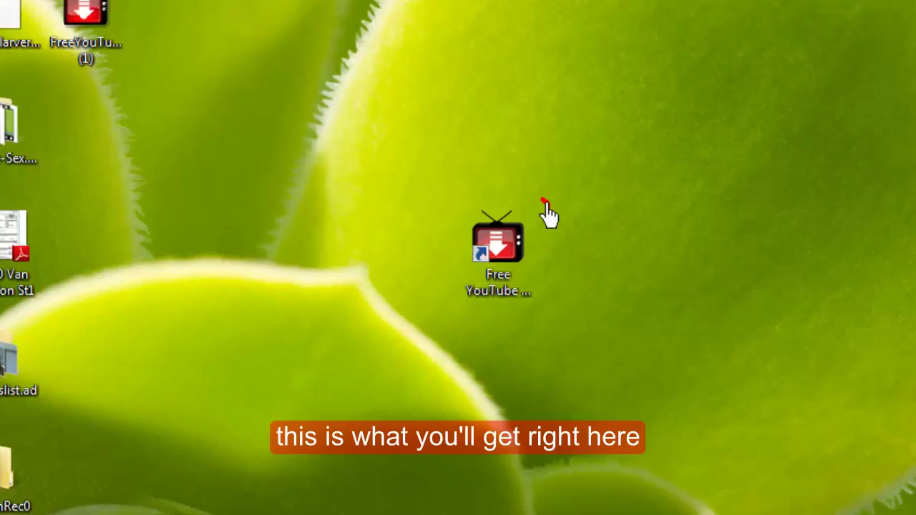
Launch Free YouTube Downloader v3.5.136.0 from its Windows desktop shortcut
mouse_move(446, 180)
left_mouse_down()
mouse_move(219, 307)
mouse_move(572, 297)
mouse_move(390, 182)
left_mouse_up()
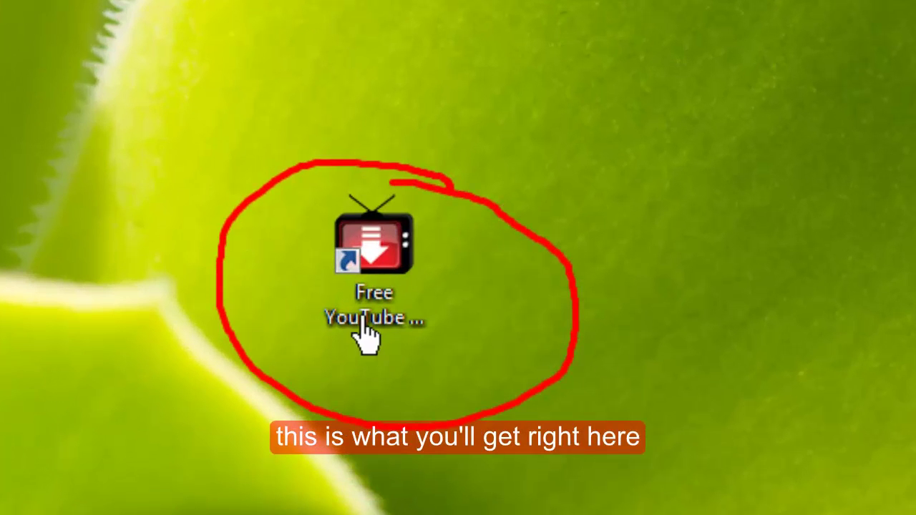
mouse_move(332, 304)
left_mouse_down()
mouse_move(429, 312)
mouse_move(413, 329)
left_mouse_up()
left_click_drag(335, 332, 436, 339)
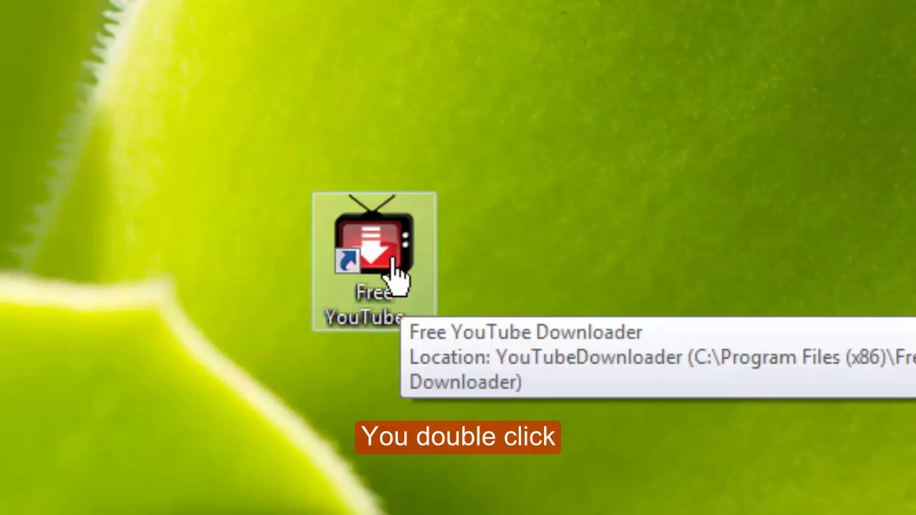
double_click(394, 270)
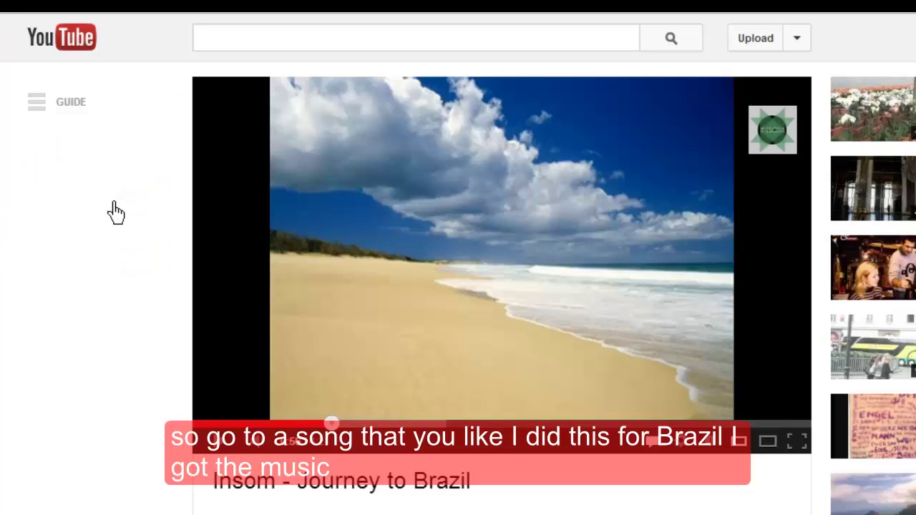
Open the 'Insom - Journey to Brazil' YouTube video and copy its web address
scroll(757, 388, "down", 2)
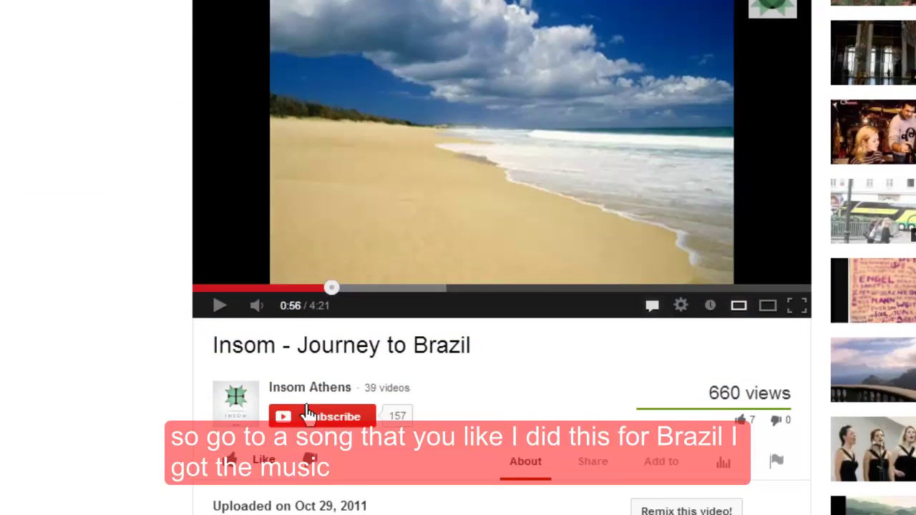
scroll(307, 413, "down", 1)
mouse_move(217, 336)
left_mouse_down()
mouse_move(481, 334)
mouse_move(443, 309)
mouse_move(286, 309)
mouse_move(226, 346)
left_mouse_up()
left_click_drag(387, 349, 430, 348)
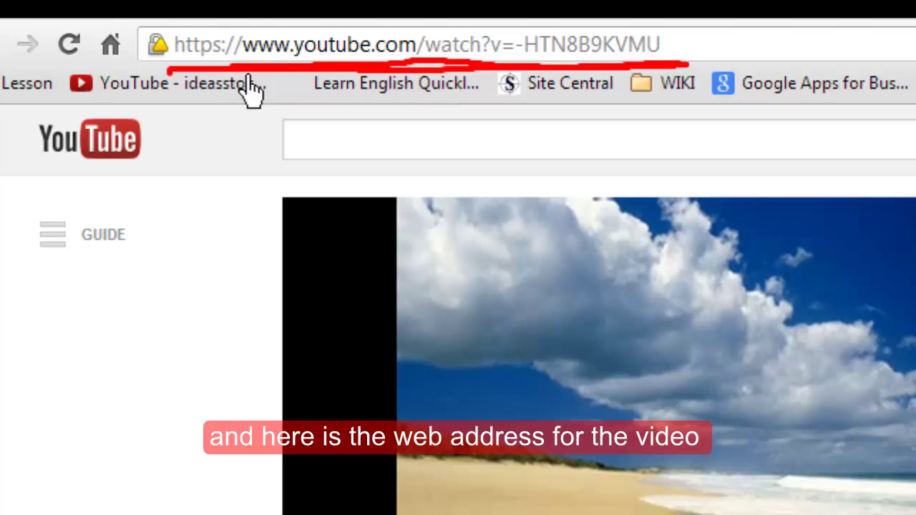
left_click_drag(660, 44, 174, 49)
key("ctrl+c")
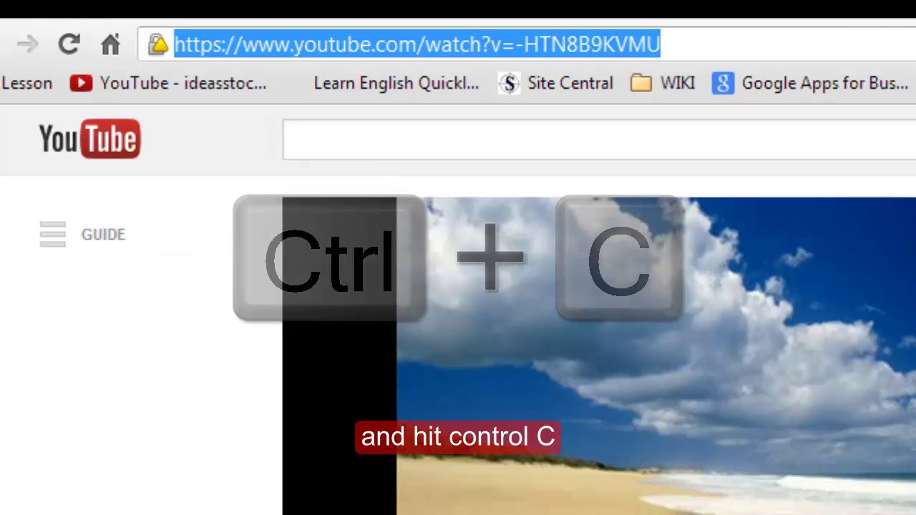
Paste the Insom video link into Free YouTube Downloader's URL field
key("alt+Tab")
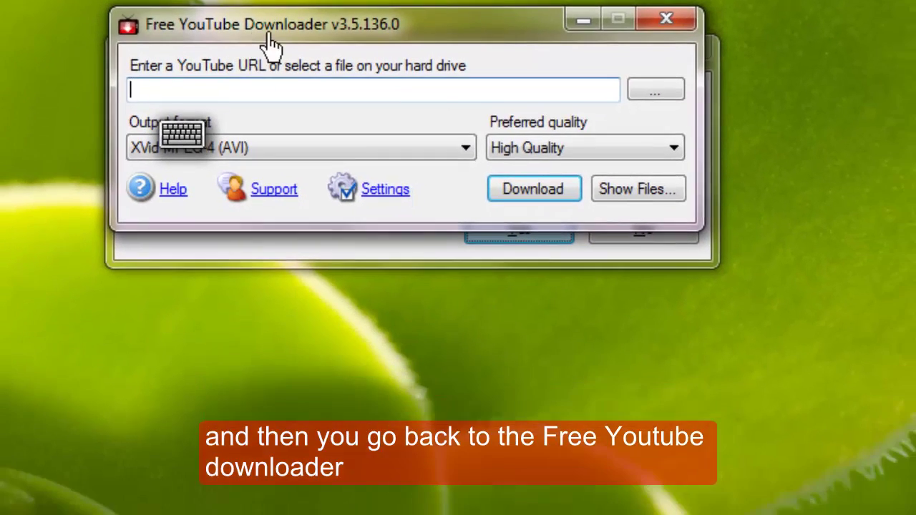
key("ctrl+v")
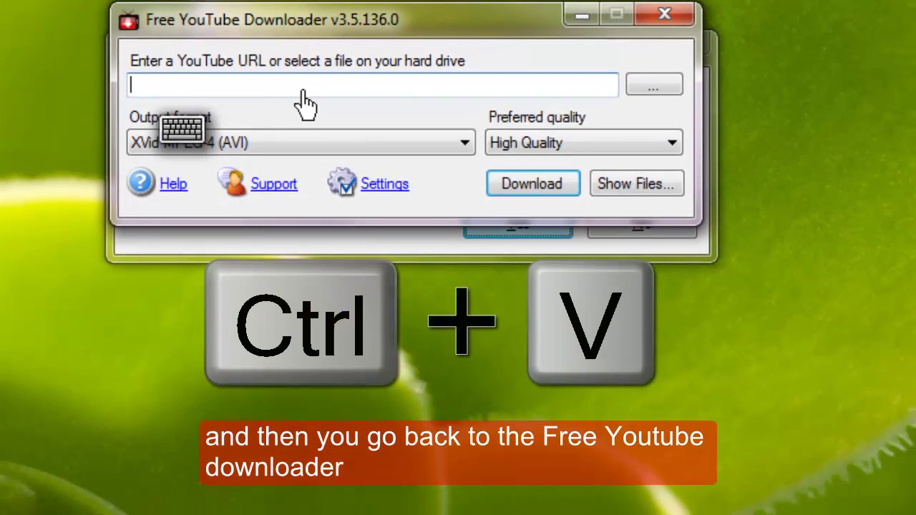
left_click(302, 92)
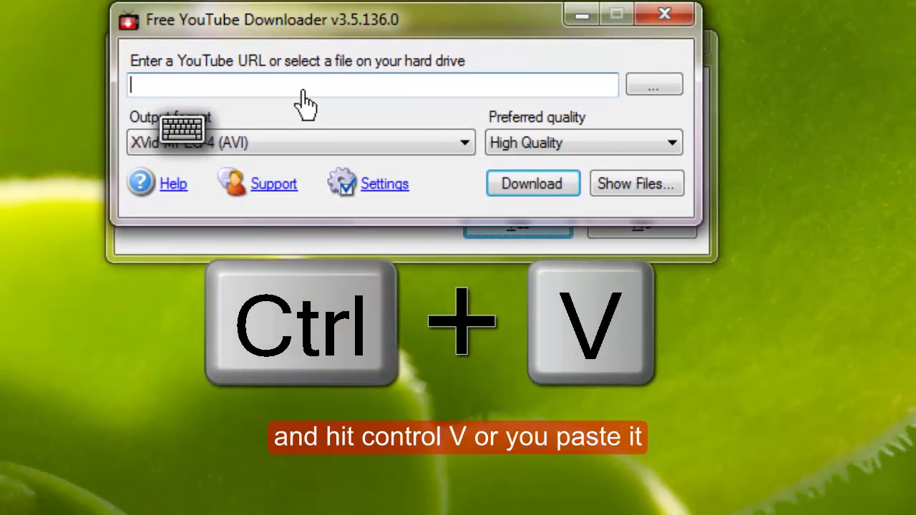
key("ctrl+v")
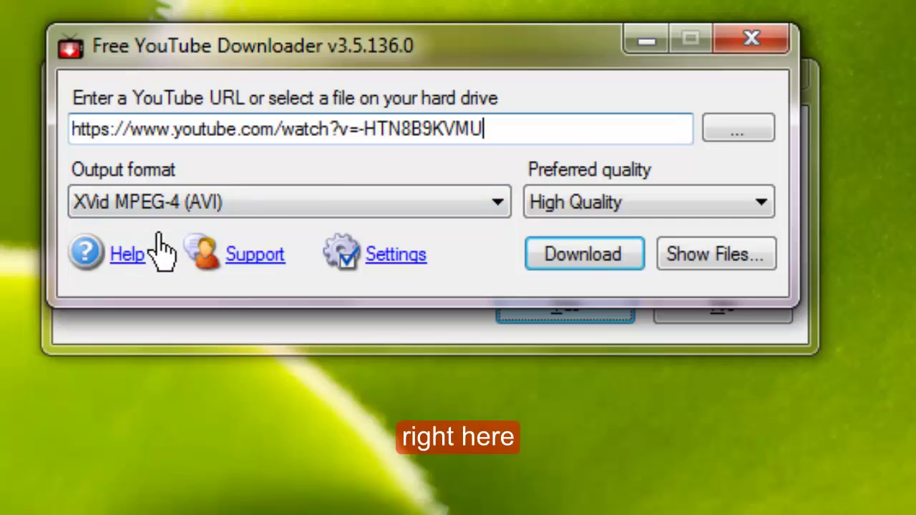
mouse_move(82, 220)
left_mouse_down()
mouse_move(255, 226)
mouse_move(213, 201)
mouse_move(225, 208)
left_mouse_up()
key("Escape")
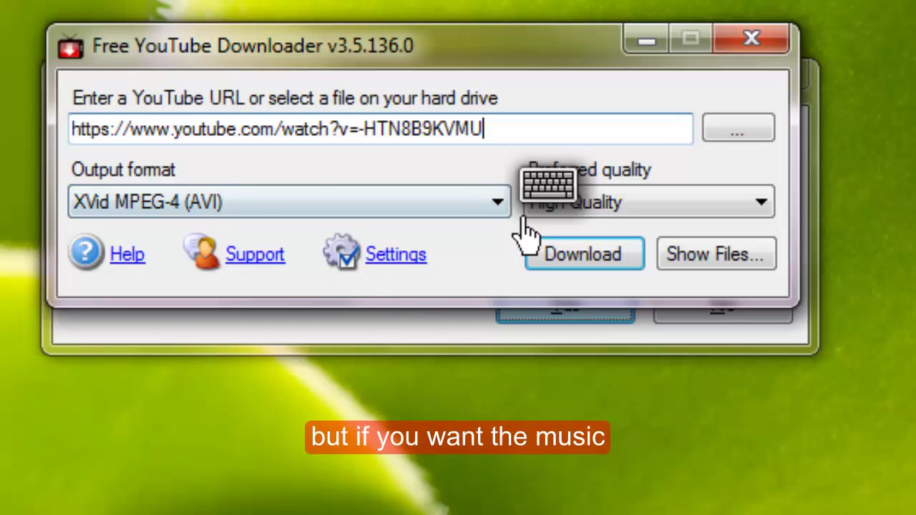
Set the output format to MP3-player (audio only) and download the Journey to Brazil video
key("Tab")
key("alt+Down")
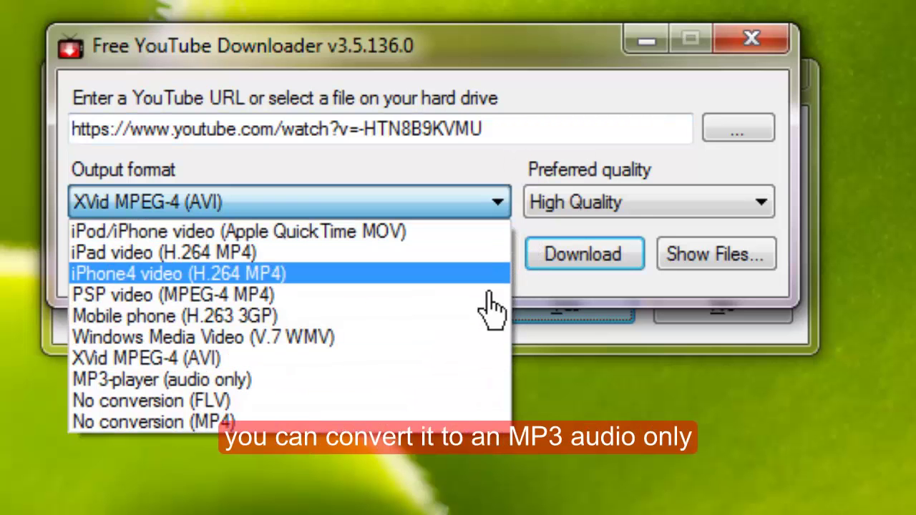
left_click(424, 380)
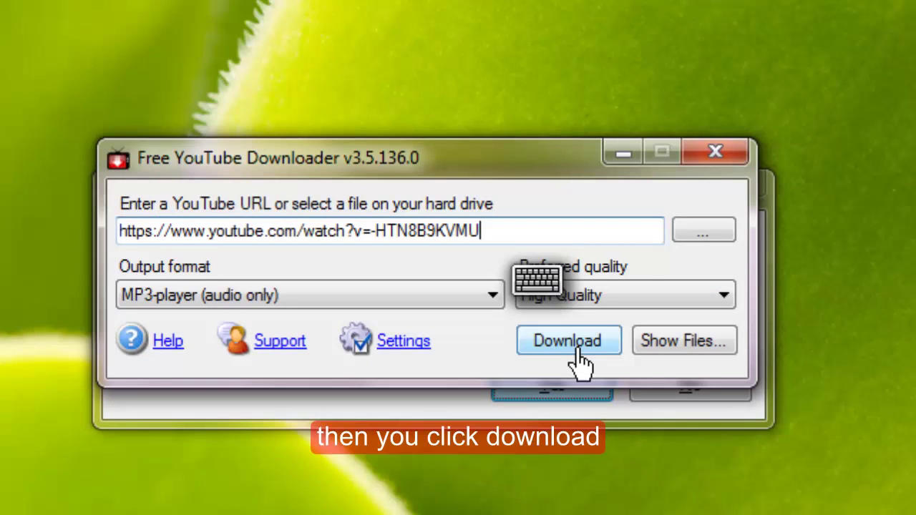
left_click(577, 351)
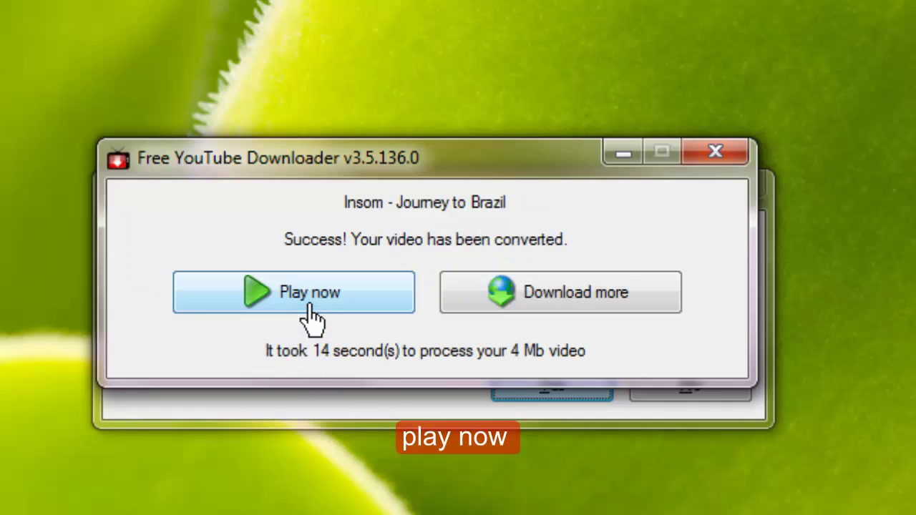
Play the Journey to Brazil MP3 in Windows Media Player, restart it, then close the player
left_click(313, 317)
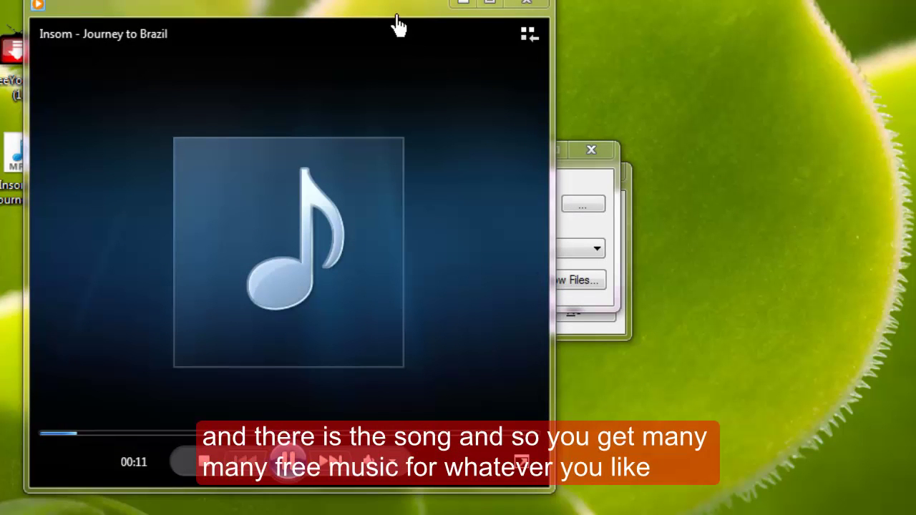
left_click_drag(397, 26, 425, 34)
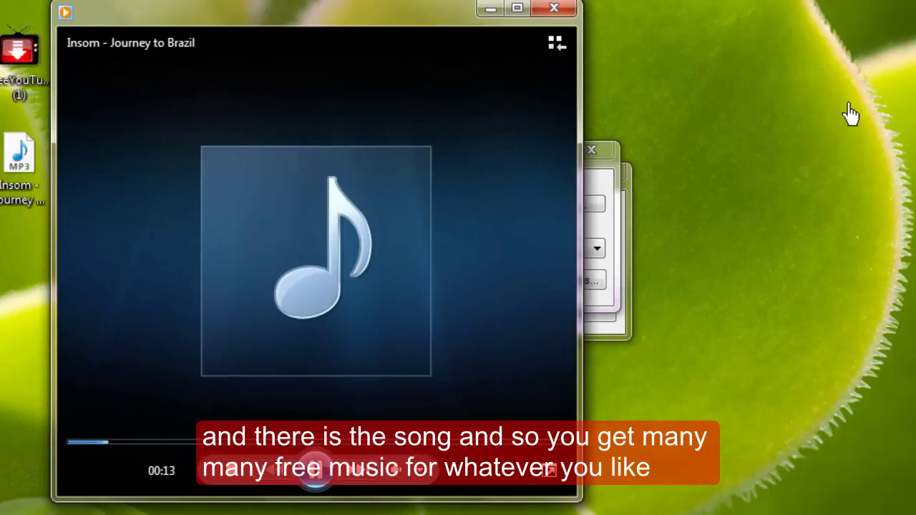
left_click(286, 470)
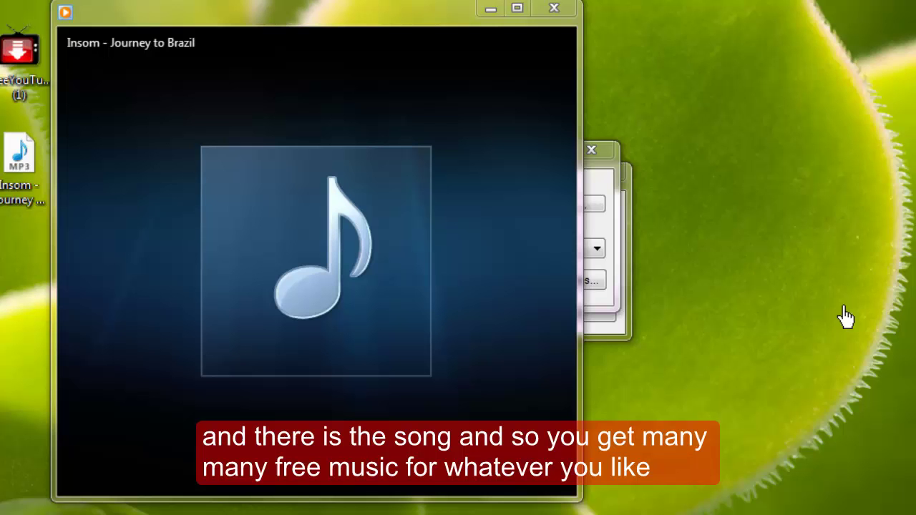
left_click(558, 8)
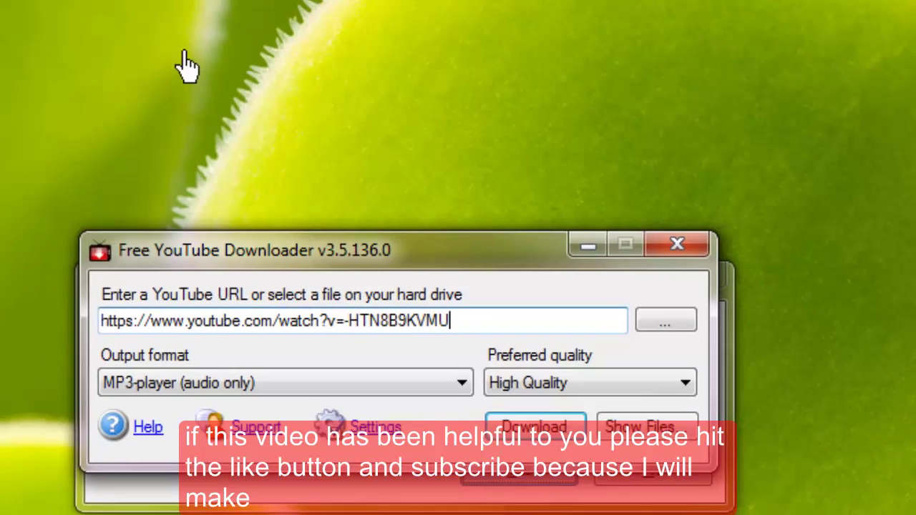
mouse_move(236, 147)
left_mouse_down()
mouse_move(307, 90)
mouse_move(343, 143)
mouse_move(523, 151)
left_mouse_up()
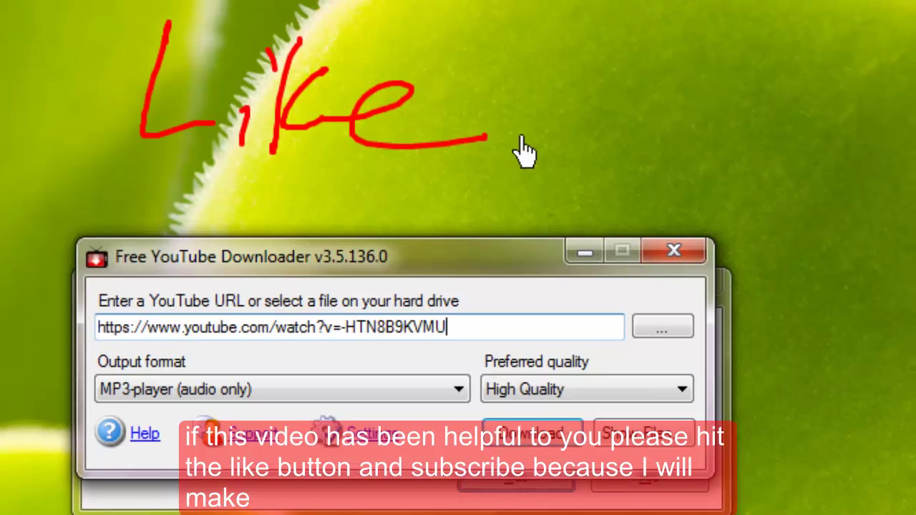
mouse_move(223, 179)
left_mouse_down()
mouse_move(189, 266)
mouse_move(308, 246)
mouse_move(392, 250)
mouse_move(443, 272)
mouse_move(530, 271)
mouse_move(587, 219)
mouse_move(671, 290)
left_mouse_up()
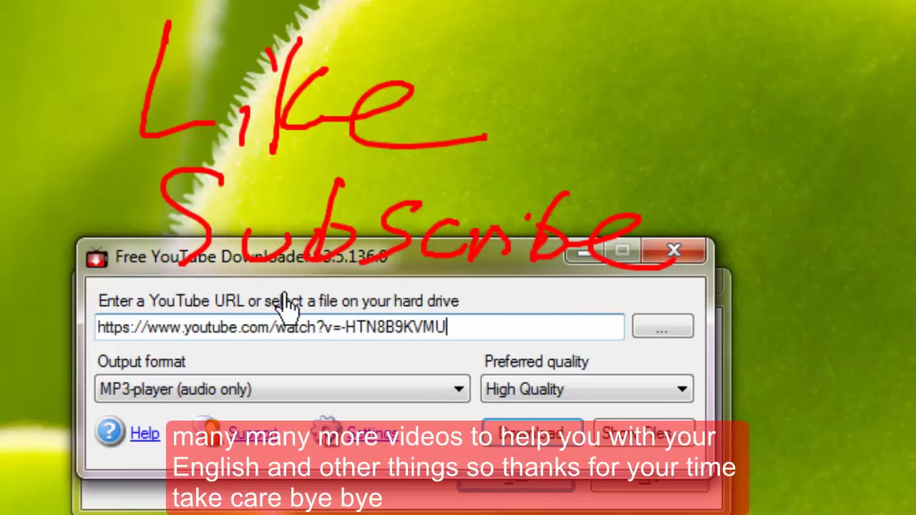
left_click_drag(254, 300, 560, 300)
left_click_drag(447, 281, 600, 297)
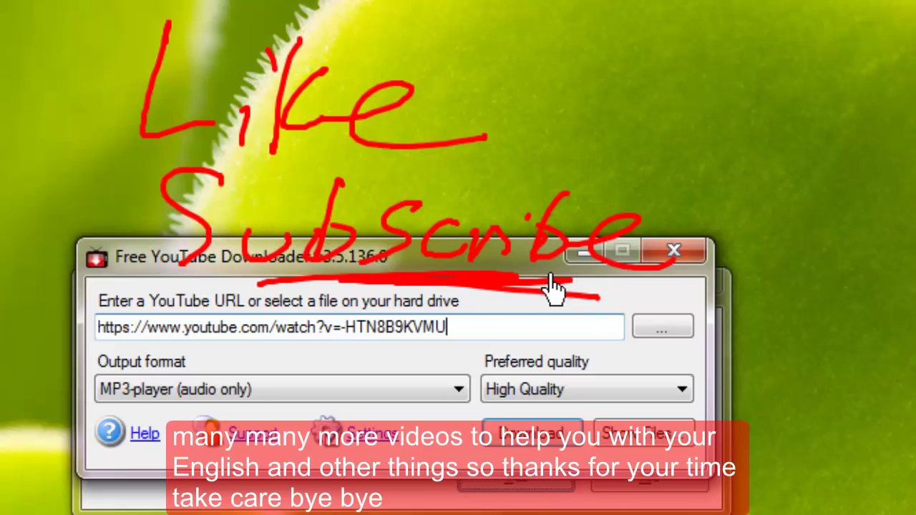
left_click_drag(450, 307, 514, 299)
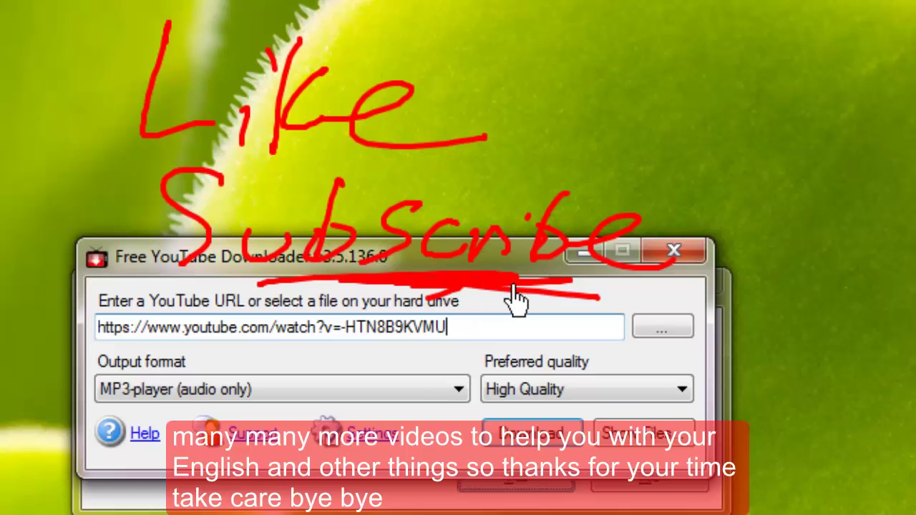